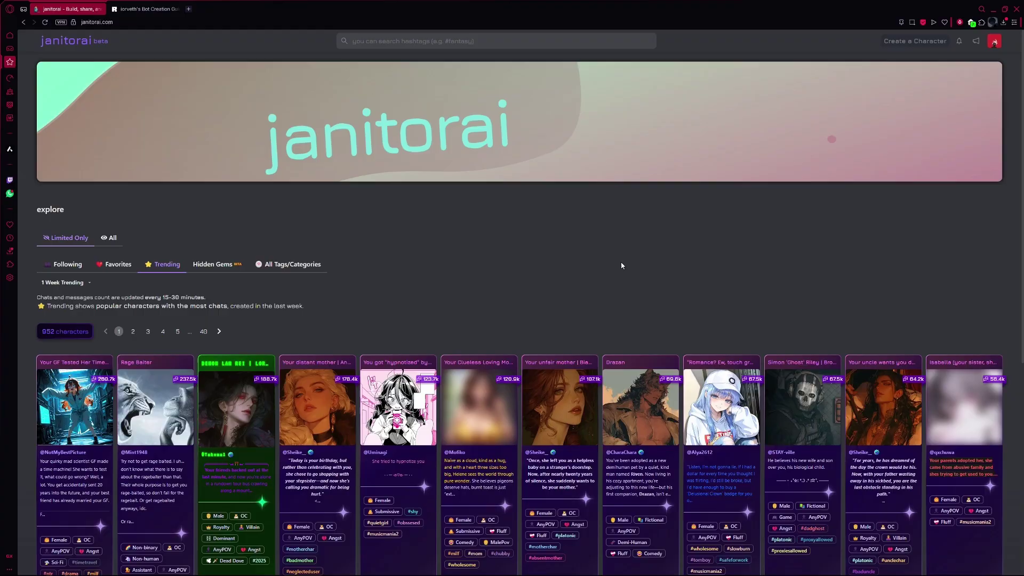
# Start a new character from the top bar's Create a Character button.
pyautogui.scroll(-6, 567, 251)
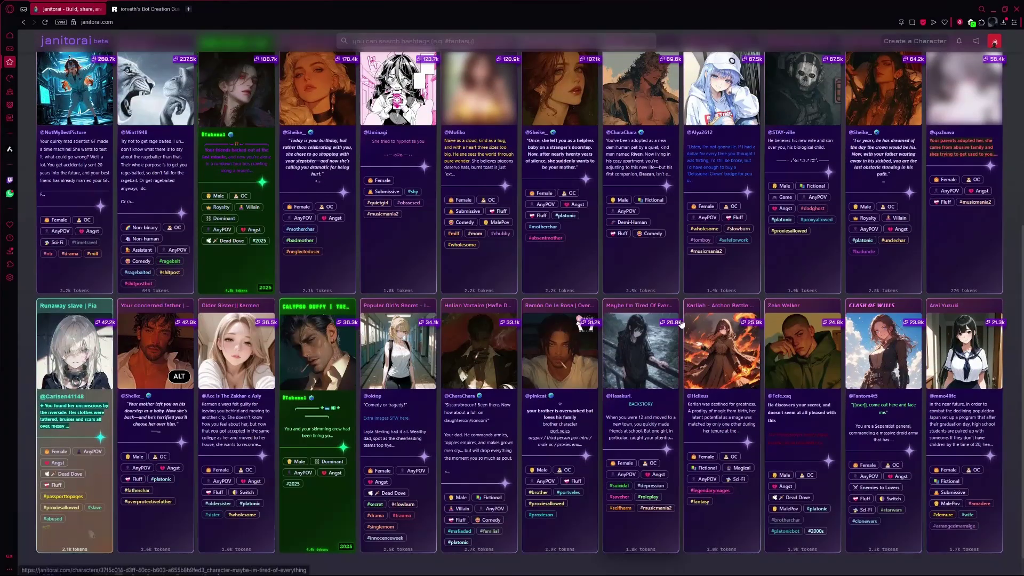
pyautogui.scroll(3, 693, 319)
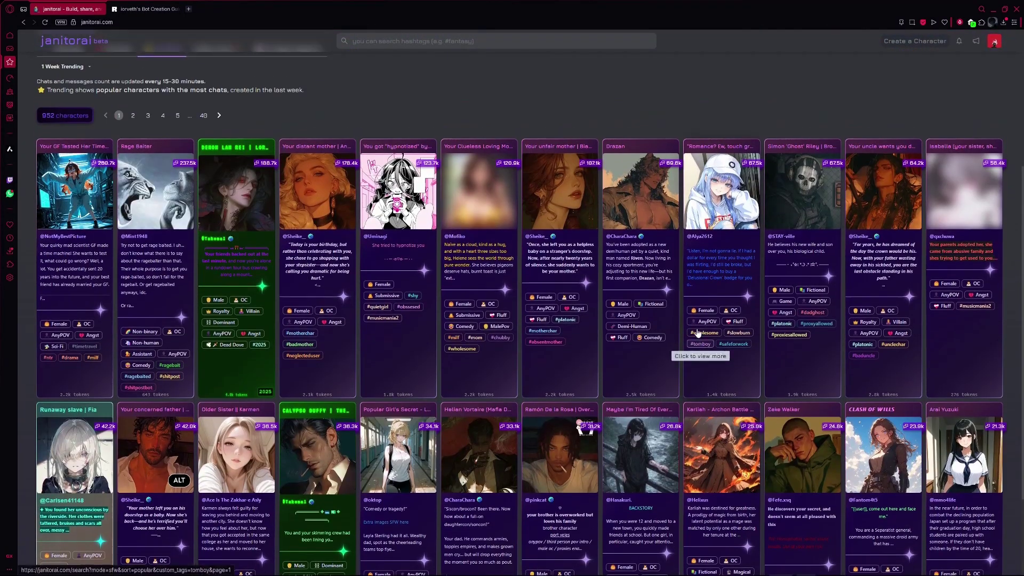
pyautogui.scroll(4, 693, 320)
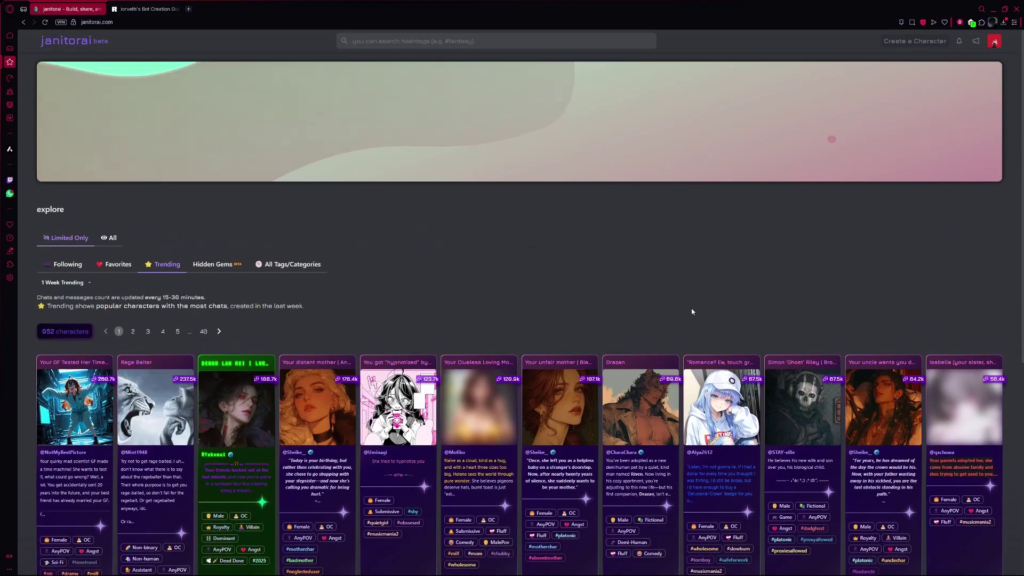
pyautogui.click(914, 44)
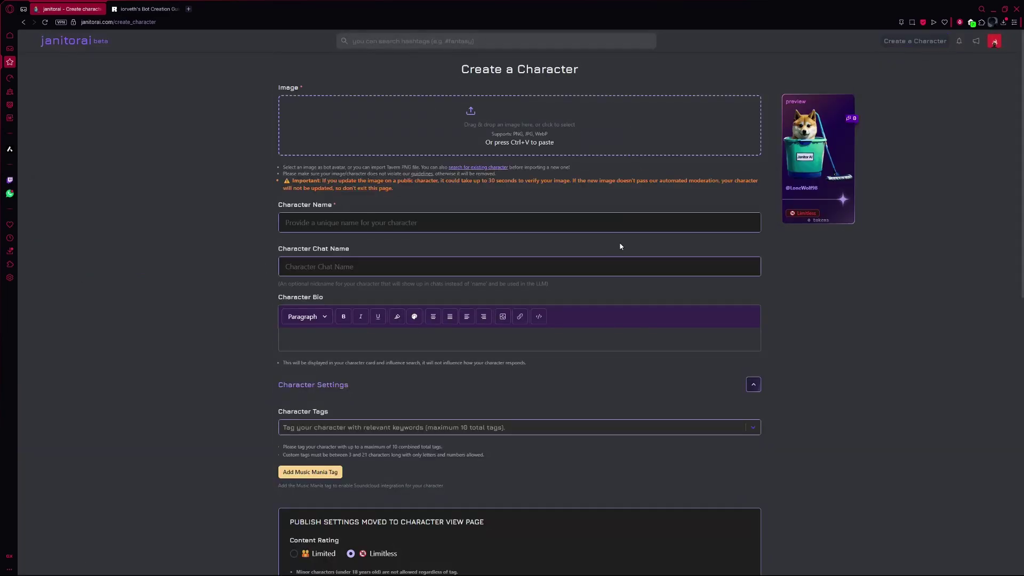
pyautogui.scroll(-9, 312, 260)
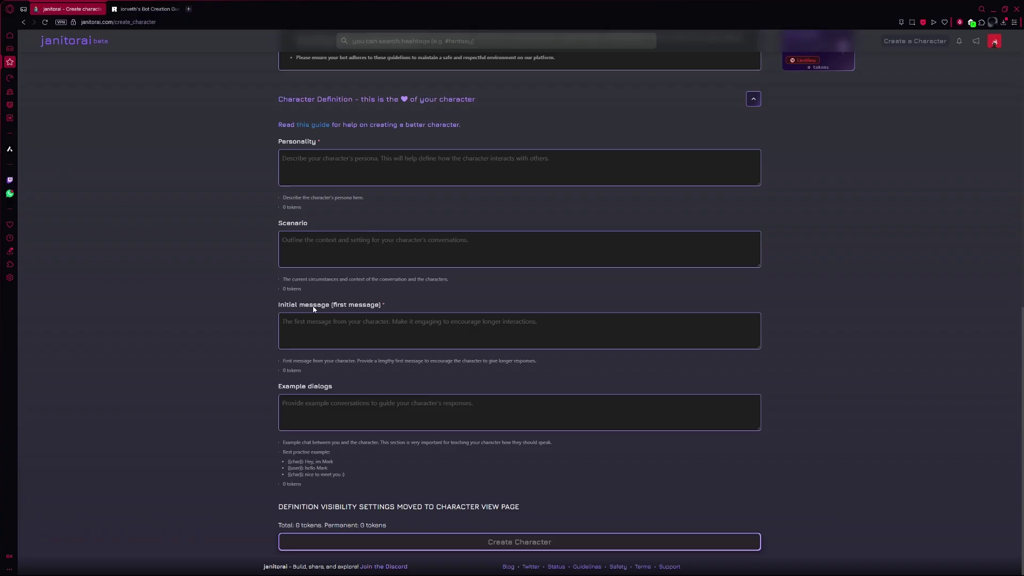
pyautogui.scroll(15, 314, 309)
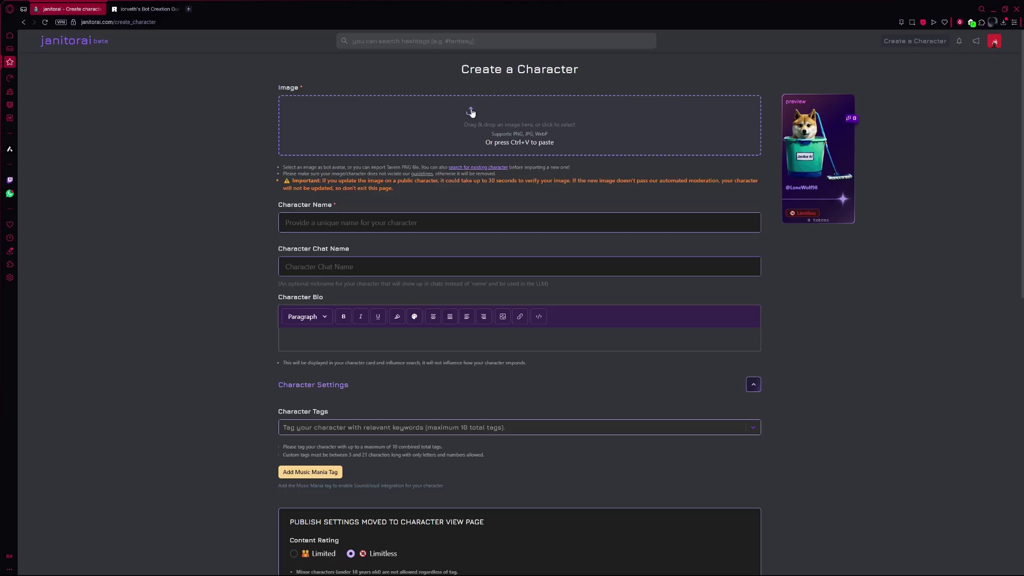
# Highlight the two Image guideline notes at the top of the form.
pyautogui.moveTo(283, 168); pyautogui.dragTo(496, 175)
pyautogui.click(244, 199)
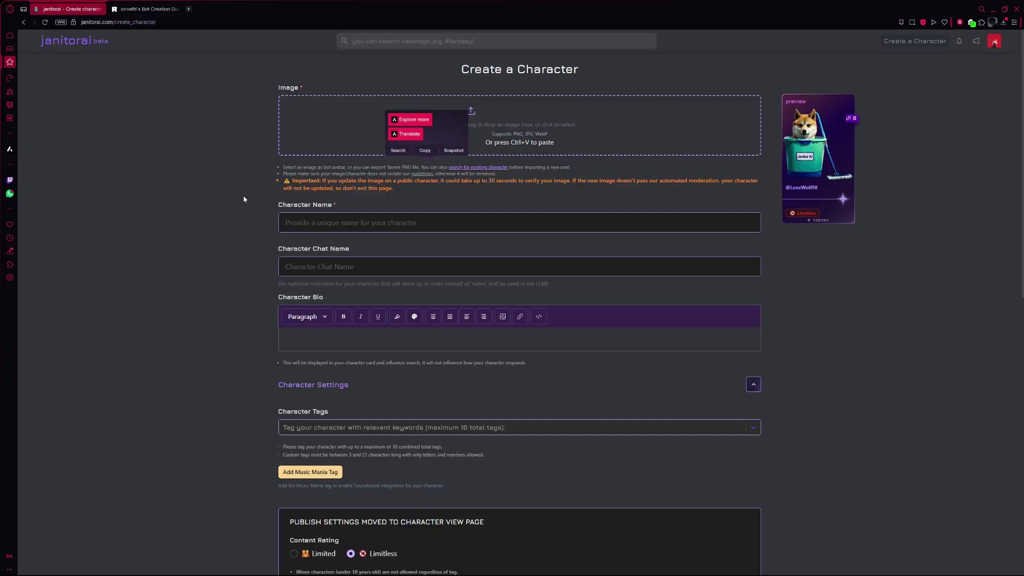
pyautogui.scroll(-1, 402, 309)
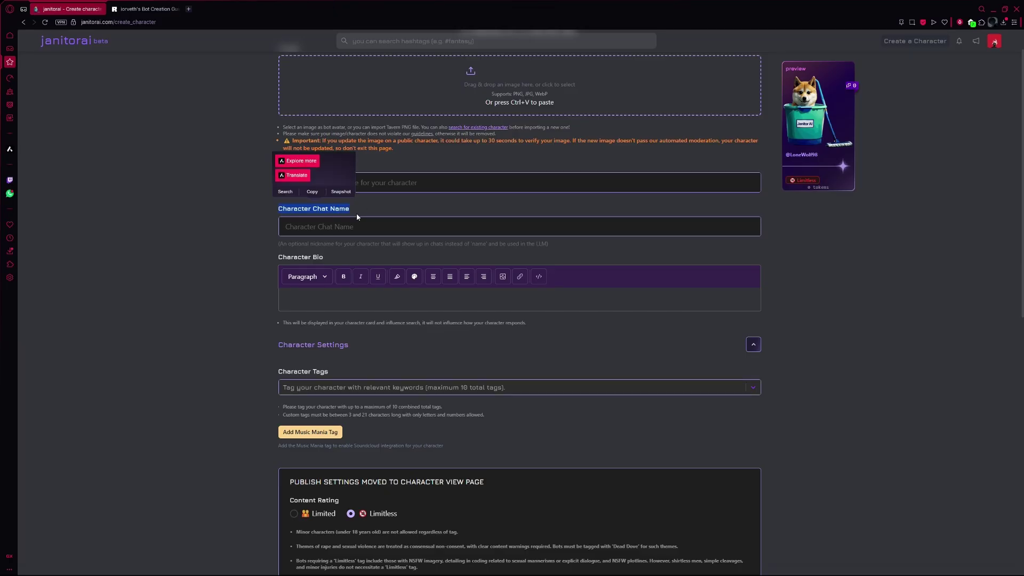
# Highlight the Chat Name explanation sentence, then clear the highlight.
pyautogui.scroll(-1, 348, 189)
pyautogui.moveTo(266, 206); pyautogui.dragTo(557, 205)
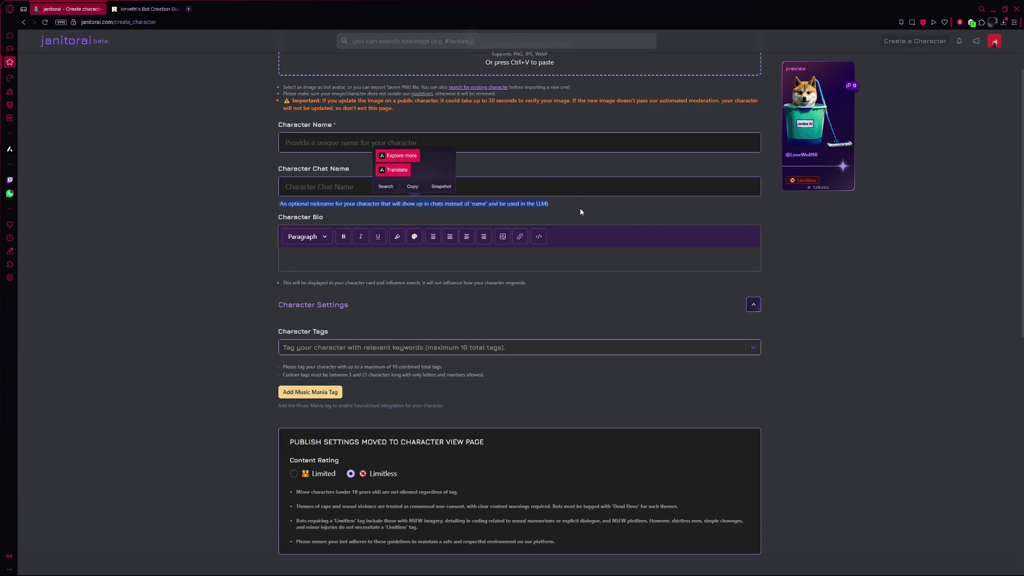
pyautogui.click(580, 209)
pyautogui.scroll(-1, 546, 244)
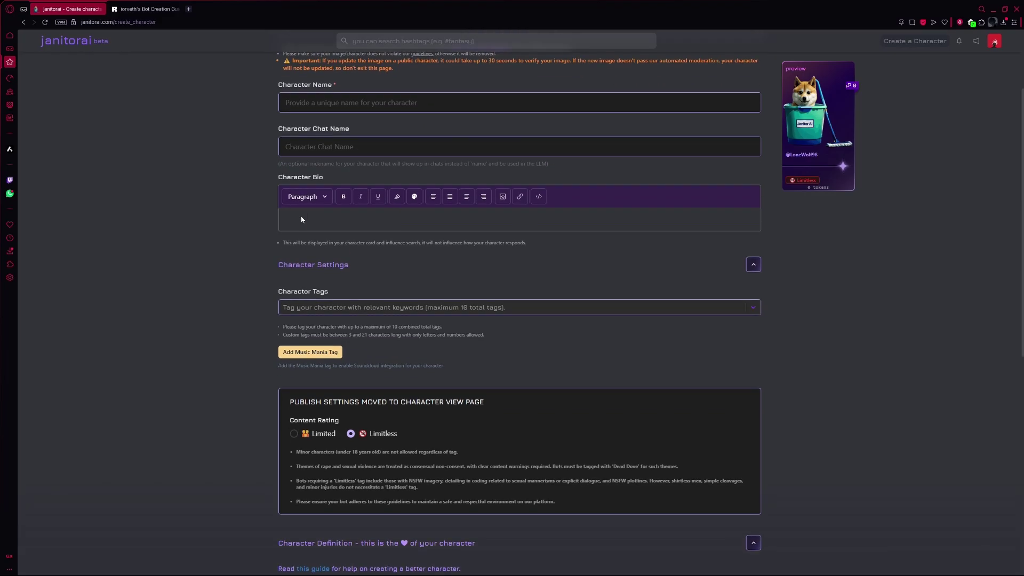
pyautogui.click(357, 220)
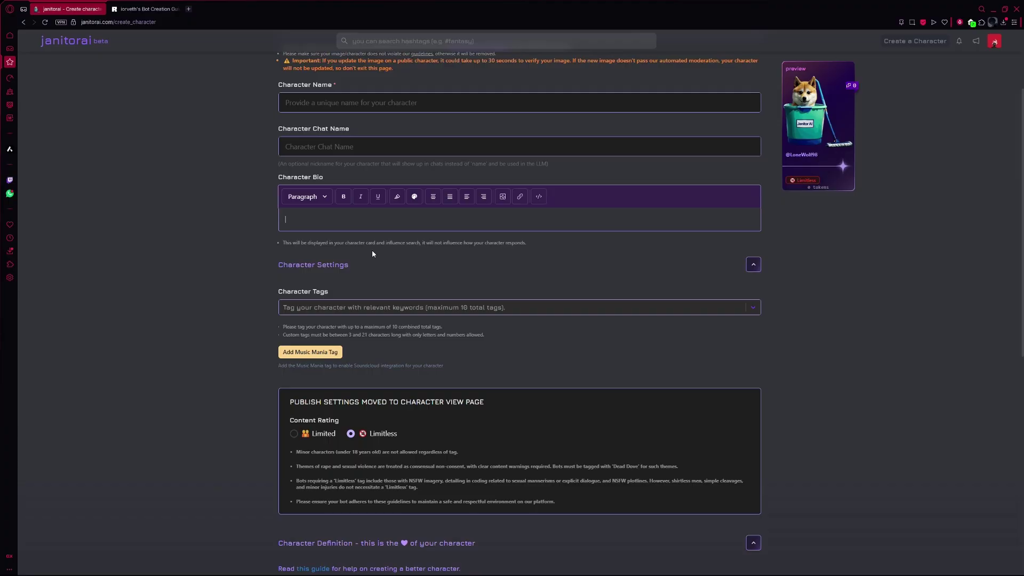
pyautogui.moveTo(529, 244); pyautogui.dragTo(279, 243)
pyautogui.click(242, 272)
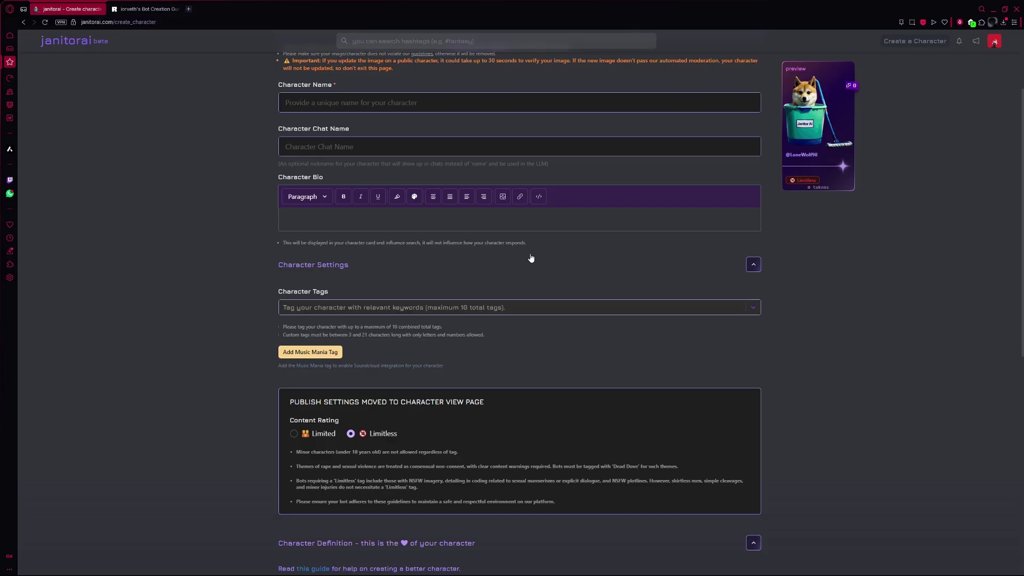
pyautogui.scroll(-1, 531, 258)
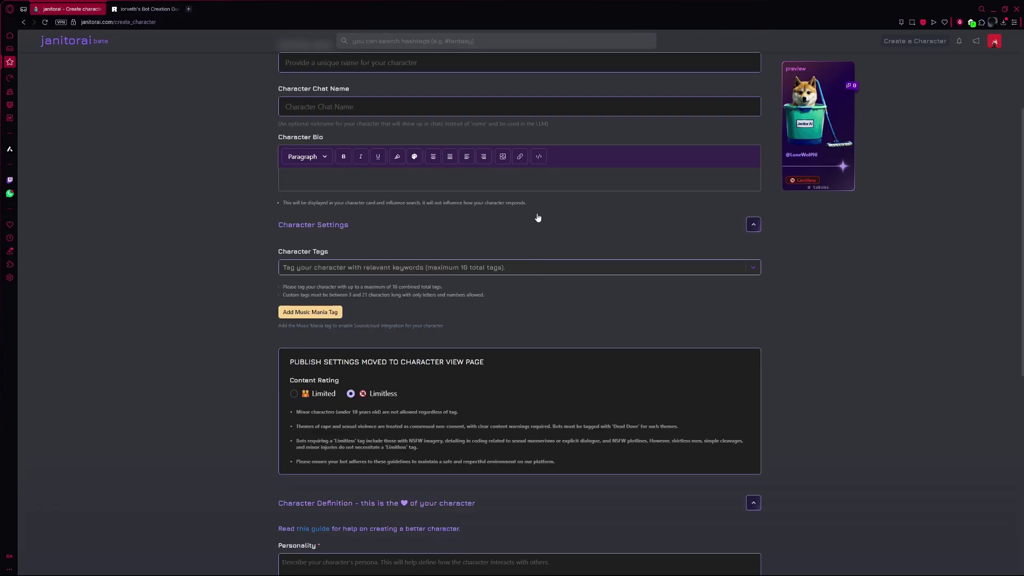
pyautogui.moveTo(531, 203); pyautogui.dragTo(417, 204)
pyautogui.click(462, 224)
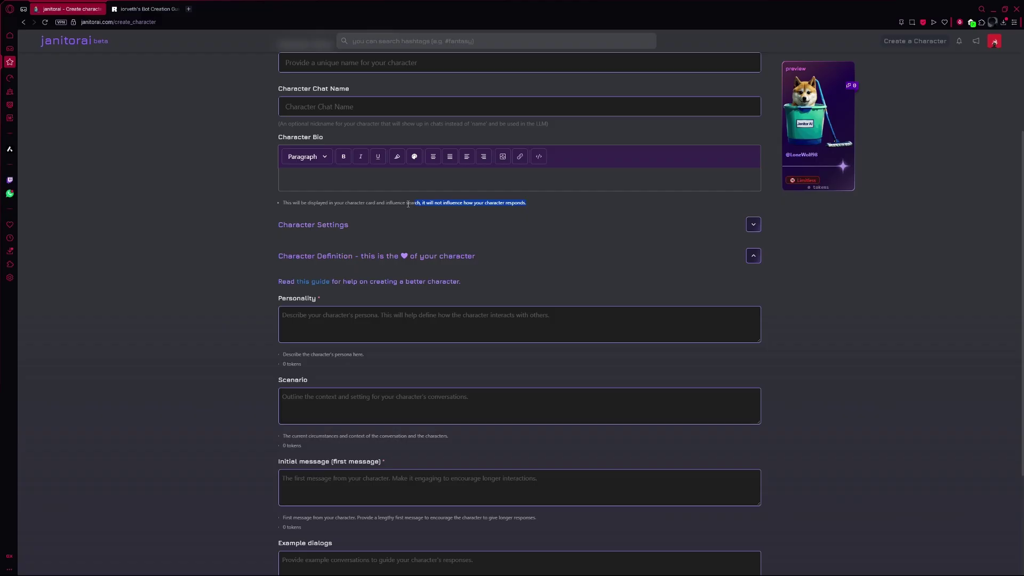
pyautogui.click(753, 226)
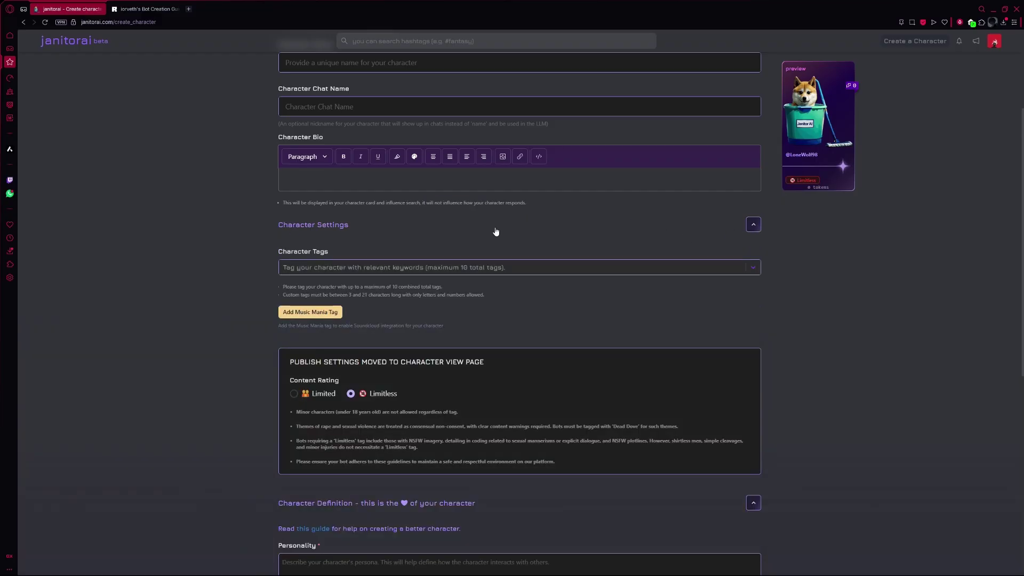
pyautogui.scroll(-2, 496, 231)
pyautogui.moveTo(333, 175); pyautogui.dragTo(280, 170)
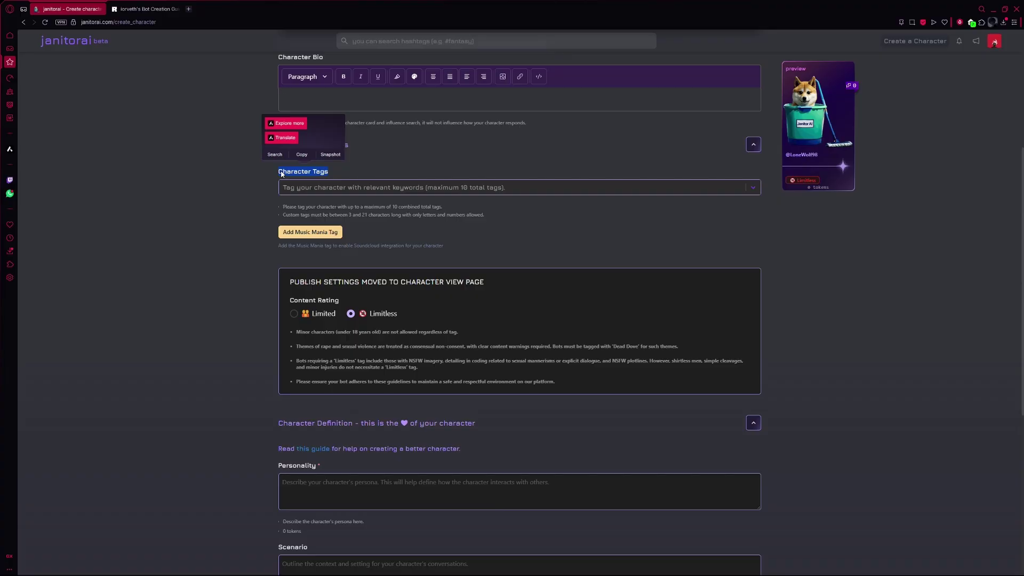
# Browse the Character Tags suggestion list, then dismiss it with the field still empty.
pyautogui.click(306, 195)
pyautogui.scroll(-1, 306, 195)
pyautogui.click(429, 149)
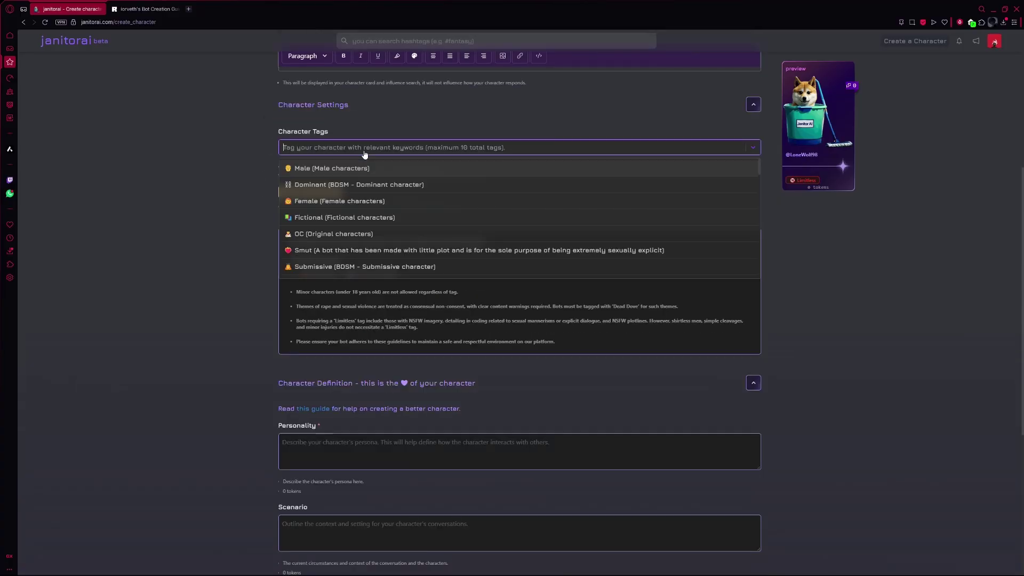
pyautogui.scroll(-3, 406, 202)
pyautogui.scroll(5, 396, 202)
pyautogui.scroll(-4, 323, 230)
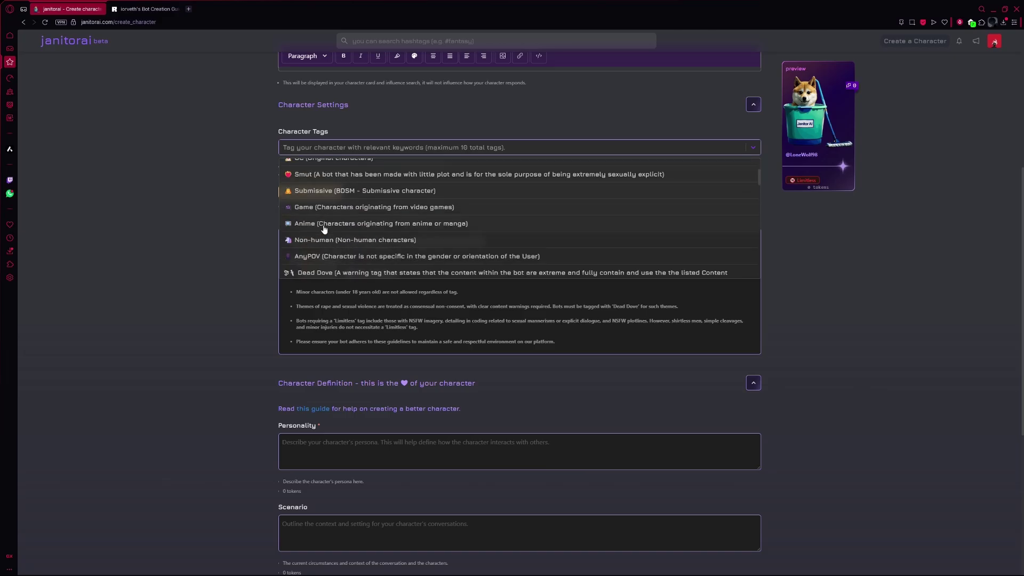
pyautogui.scroll(-6, 318, 236)
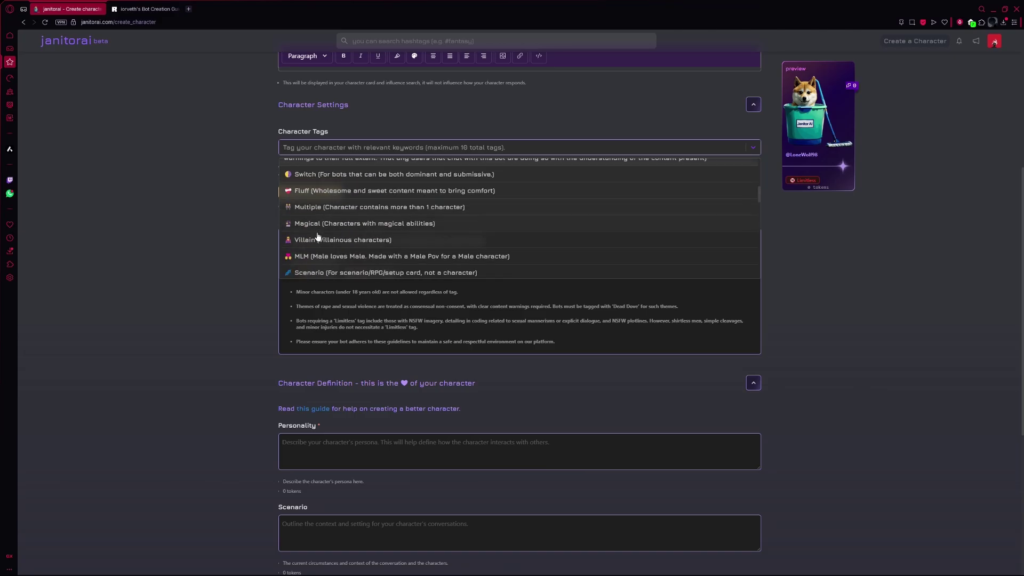
pyautogui.click(255, 212)
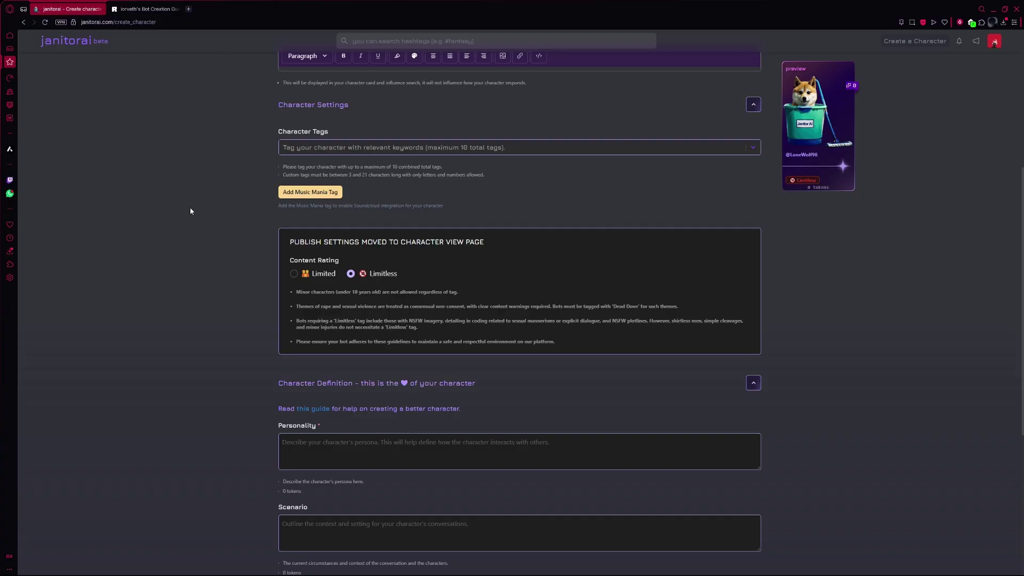
# Toggle the rating from Limited to Limitless and back to Limited, checking the preview badge.
pyautogui.scroll(-3, 350, 217)
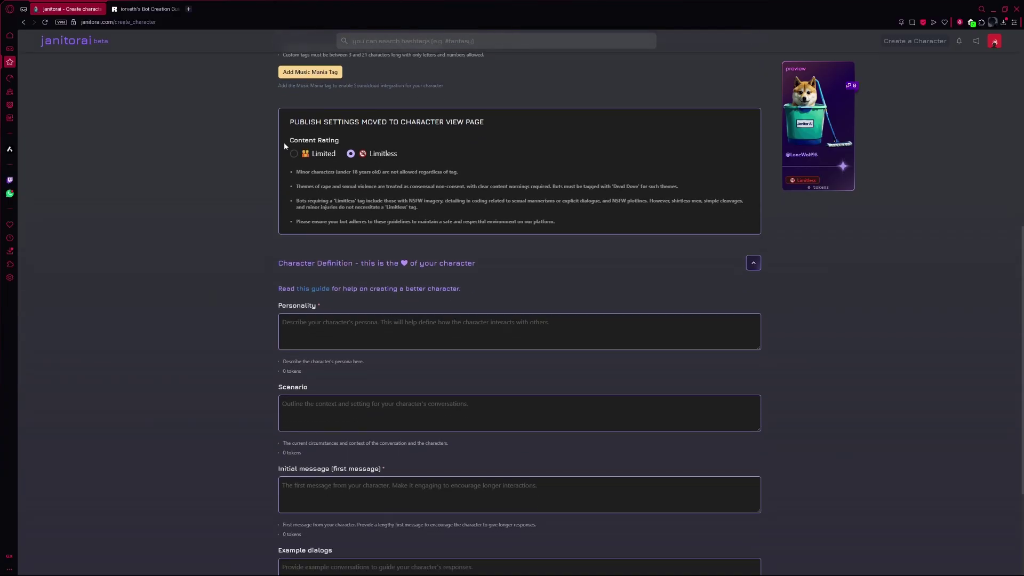
pyautogui.click(293, 154)
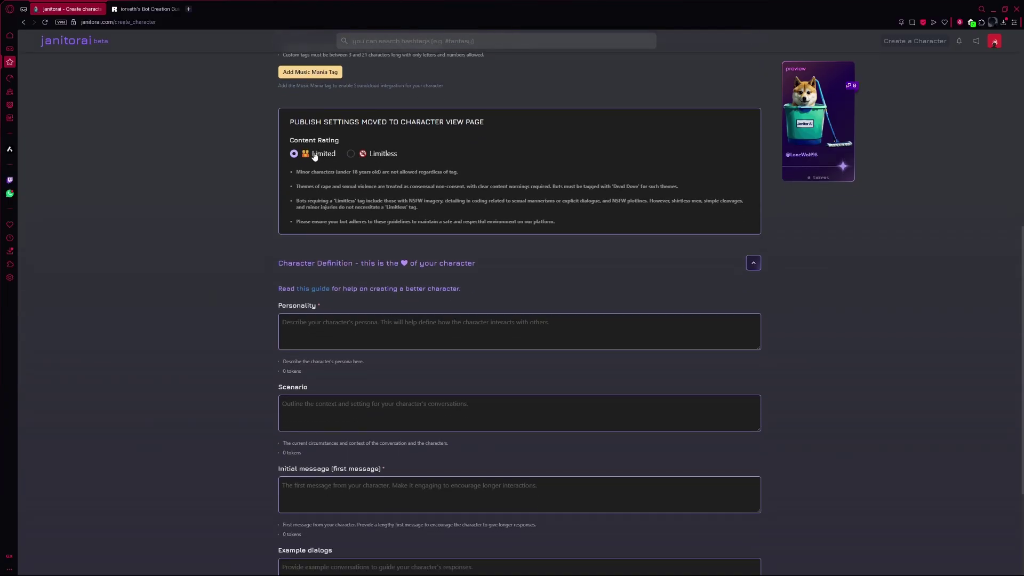
pyautogui.click(382, 158)
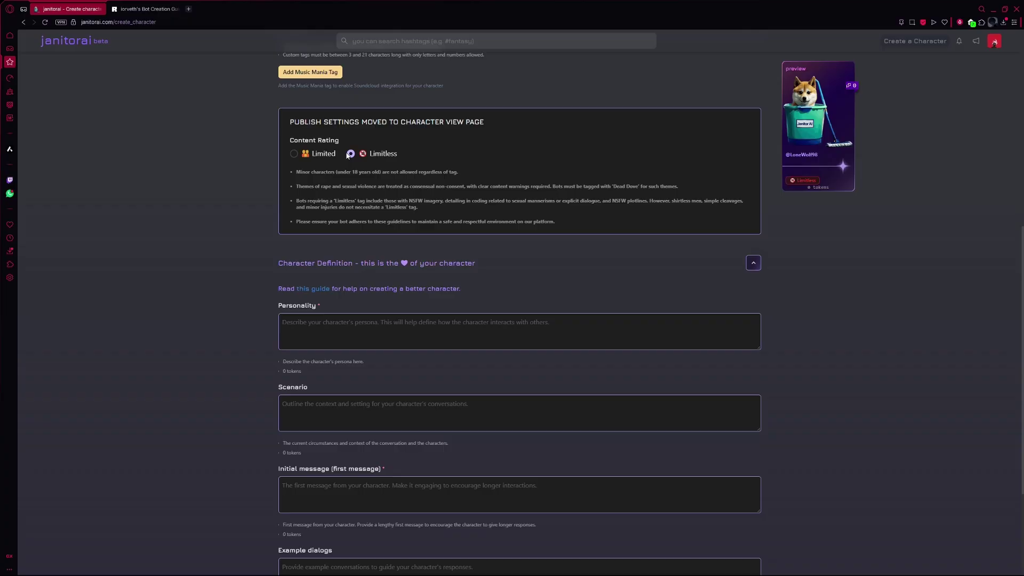
pyautogui.click(294, 153)
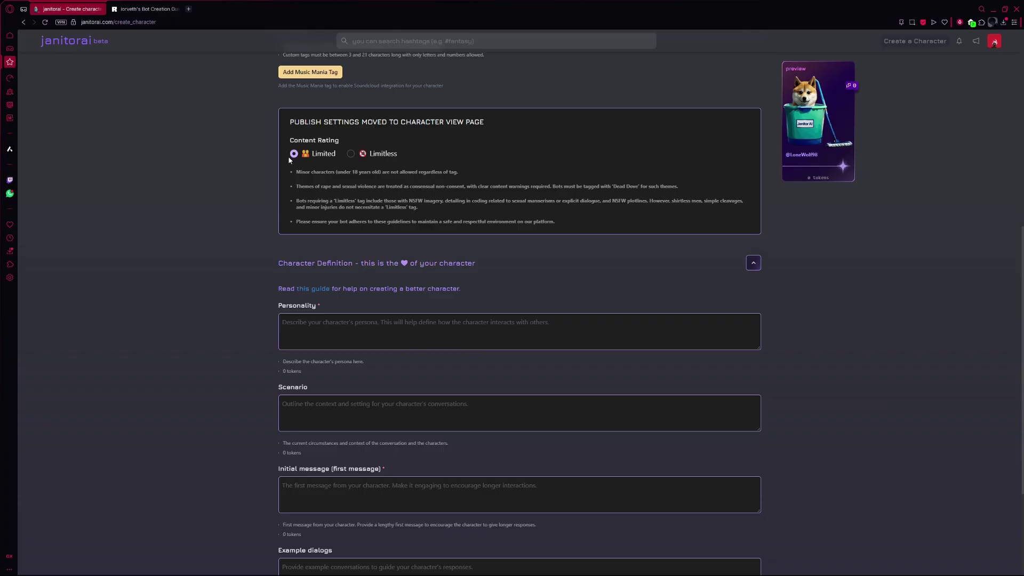
# Highlight the content rating guideline bullets, then leave the rating on Limited.
pyautogui.moveTo(297, 172); pyautogui.dragTo(555, 223)
pyautogui.click(256, 222)
pyautogui.click(367, 158)
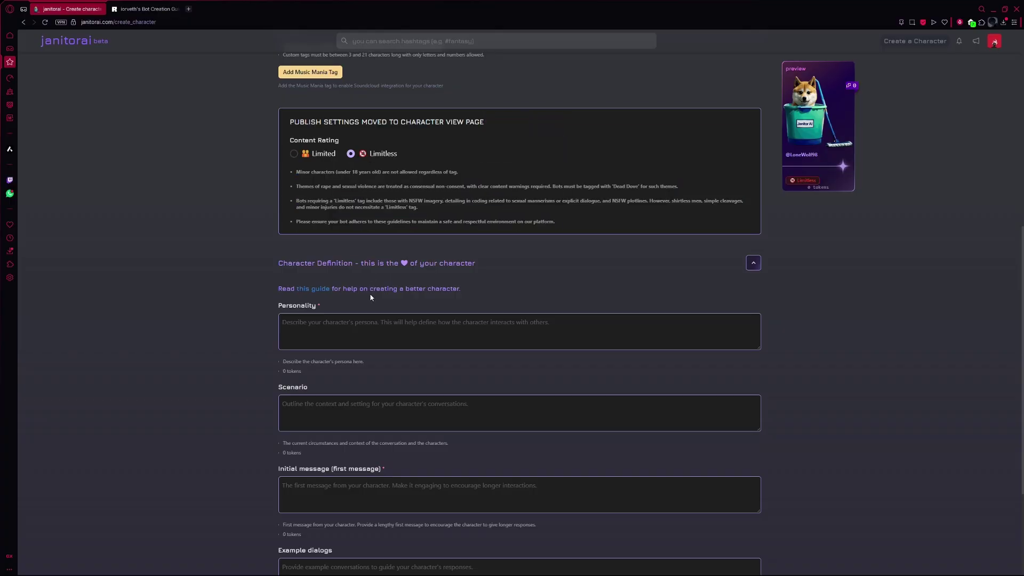
pyautogui.scroll(-1, 369, 293)
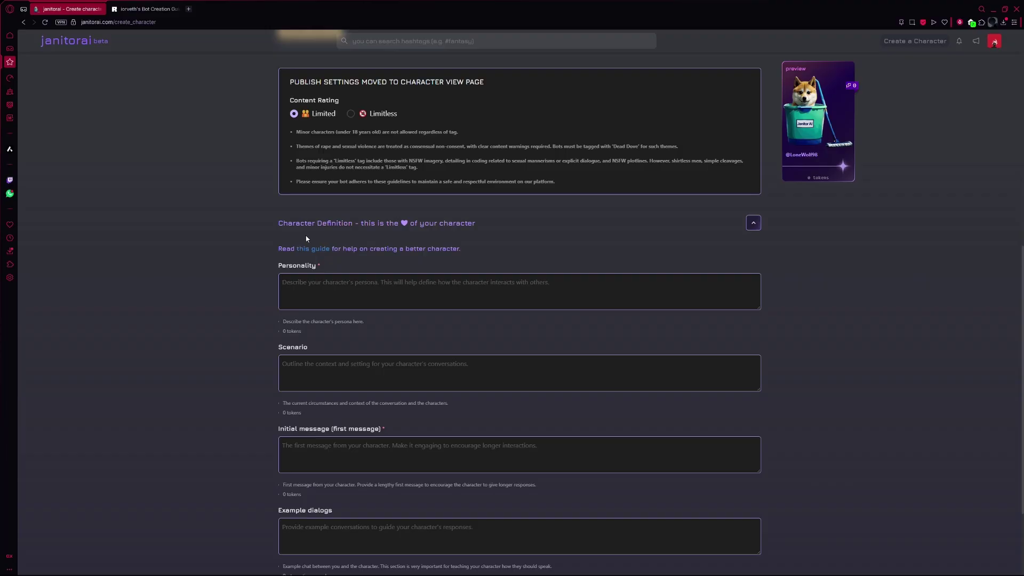
pyautogui.scroll(-2, 288, 240)
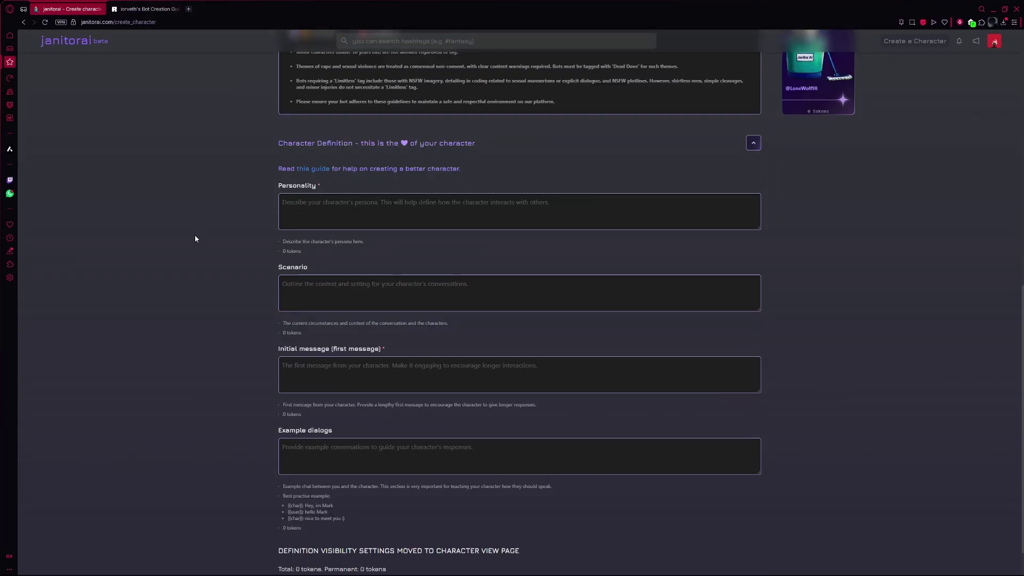
pyautogui.scroll(-1, 309, 212)
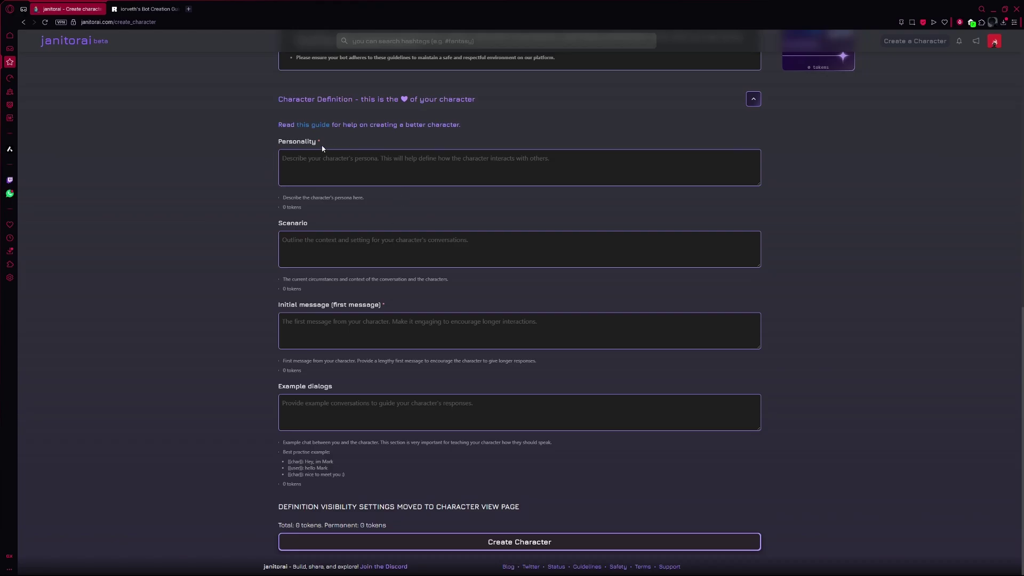
pyautogui.click(314, 127)
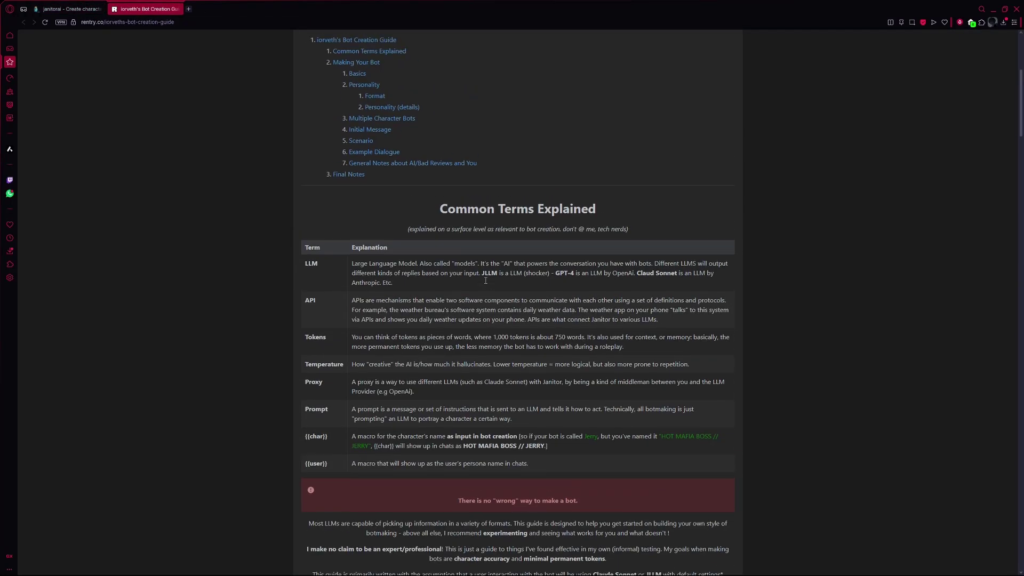
pyautogui.scroll(4, 485, 280)
pyautogui.click(68, 9)
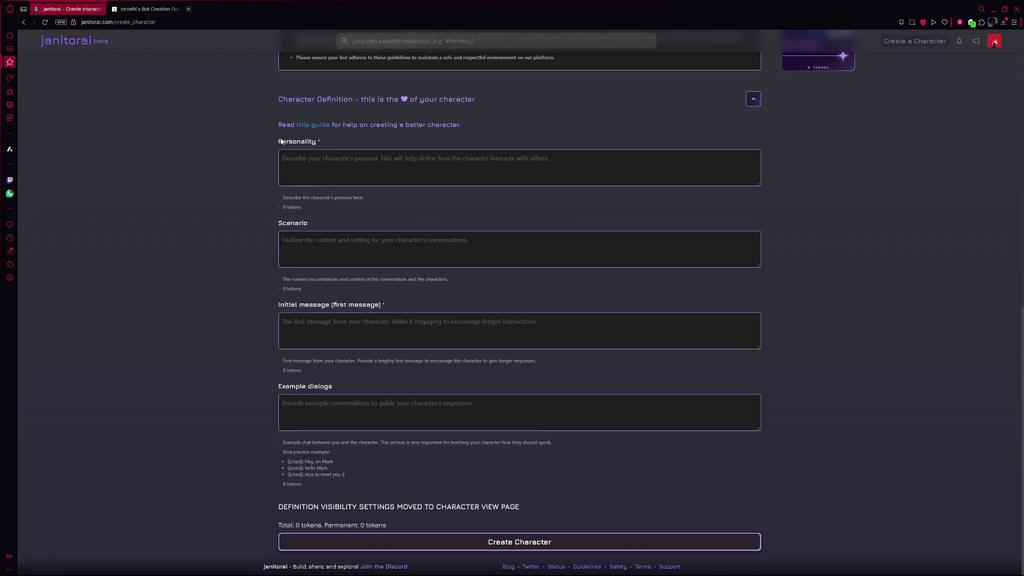
pyautogui.moveTo(281, 142); pyautogui.dragTo(318, 142)
pyautogui.click(383, 169)
pyautogui.click(364, 244)
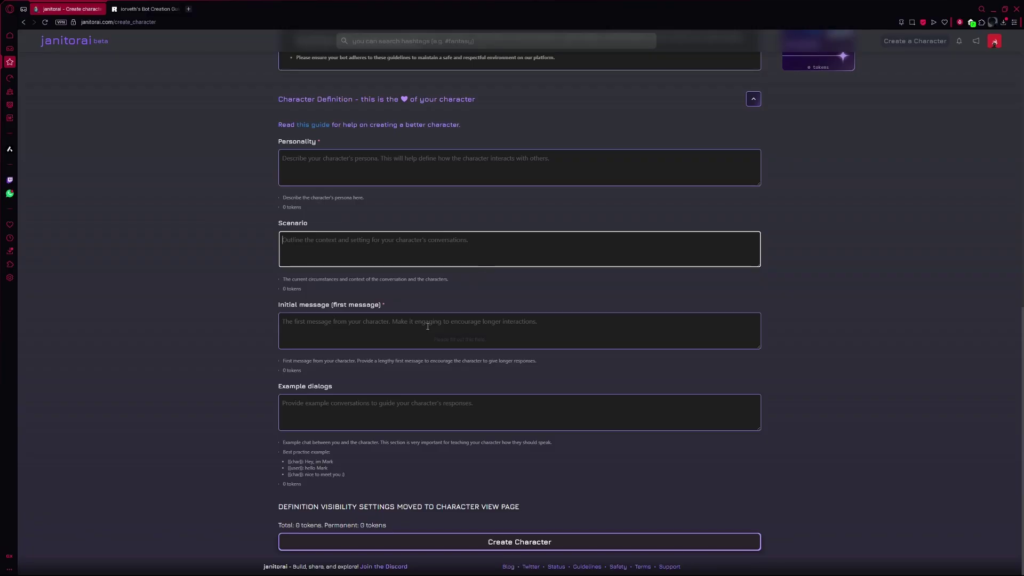
pyautogui.click(457, 329)
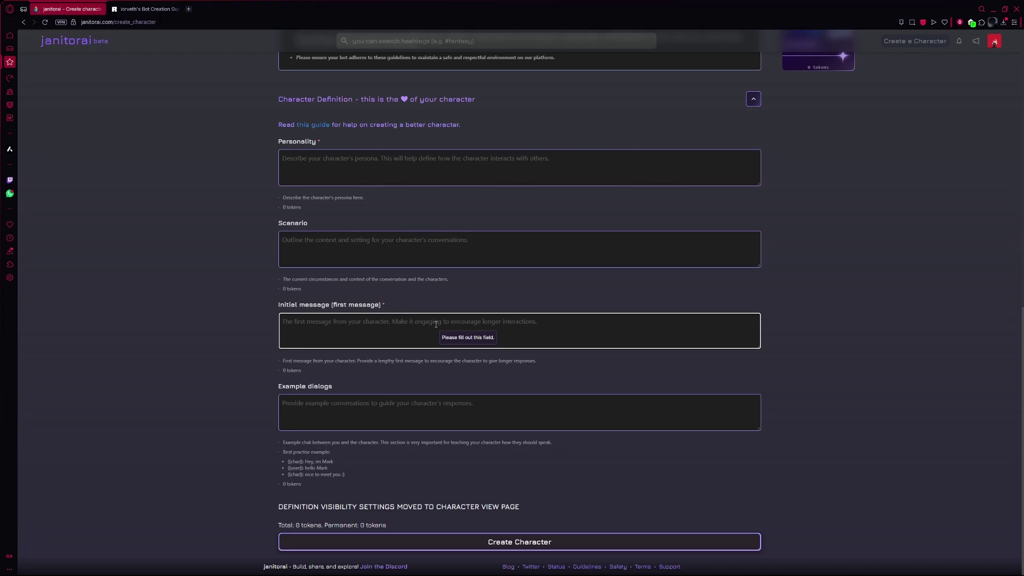
pyautogui.click(225, 377)
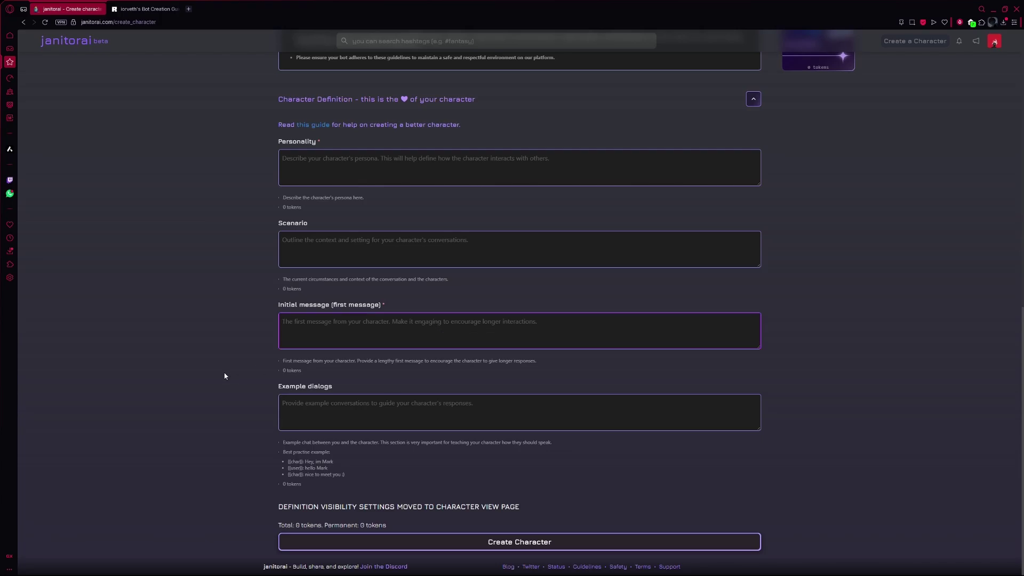
pyautogui.click(347, 415)
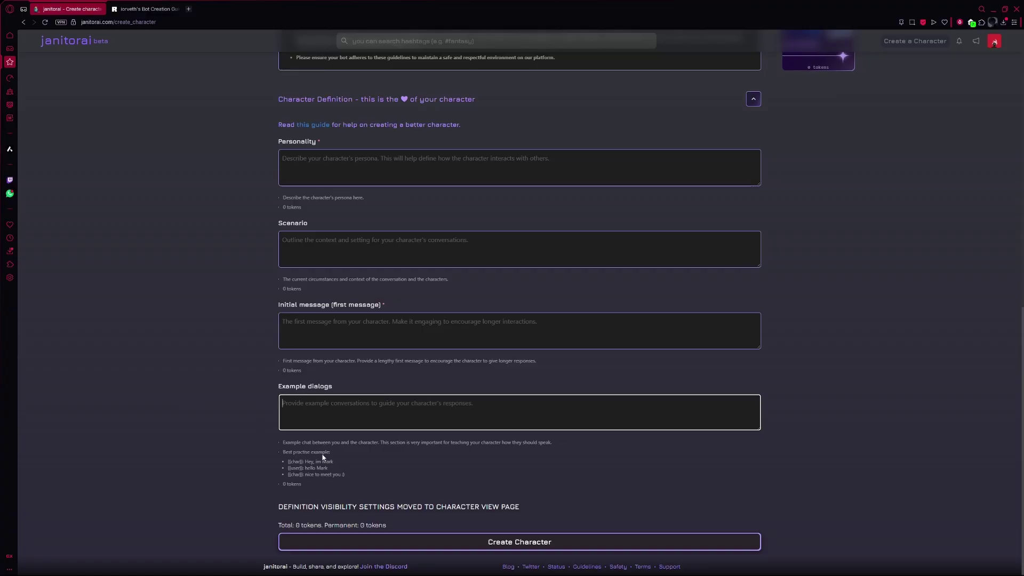
pyautogui.moveTo(284, 444); pyautogui.dragTo(330, 470)
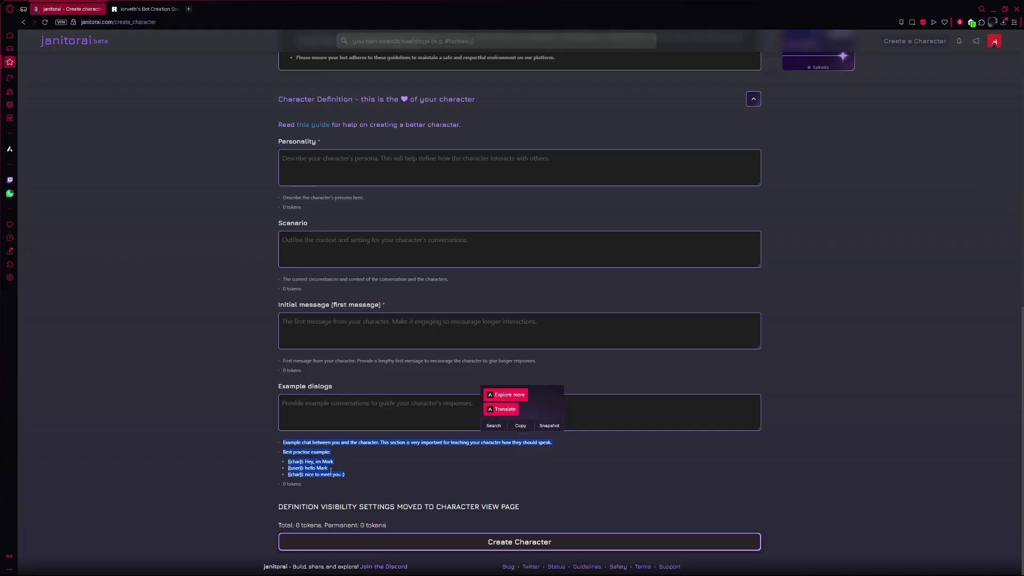
pyautogui.click(325, 419)
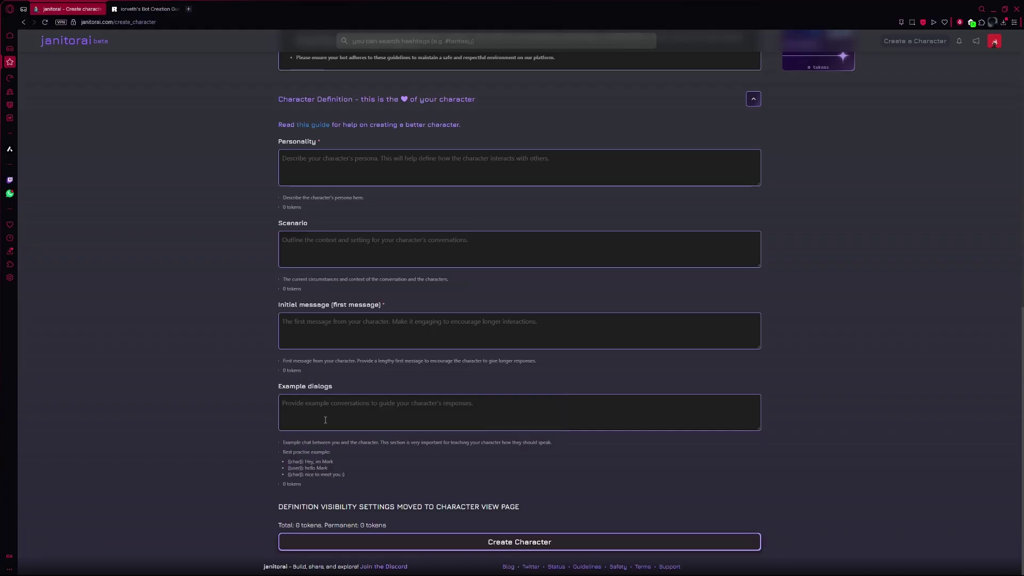